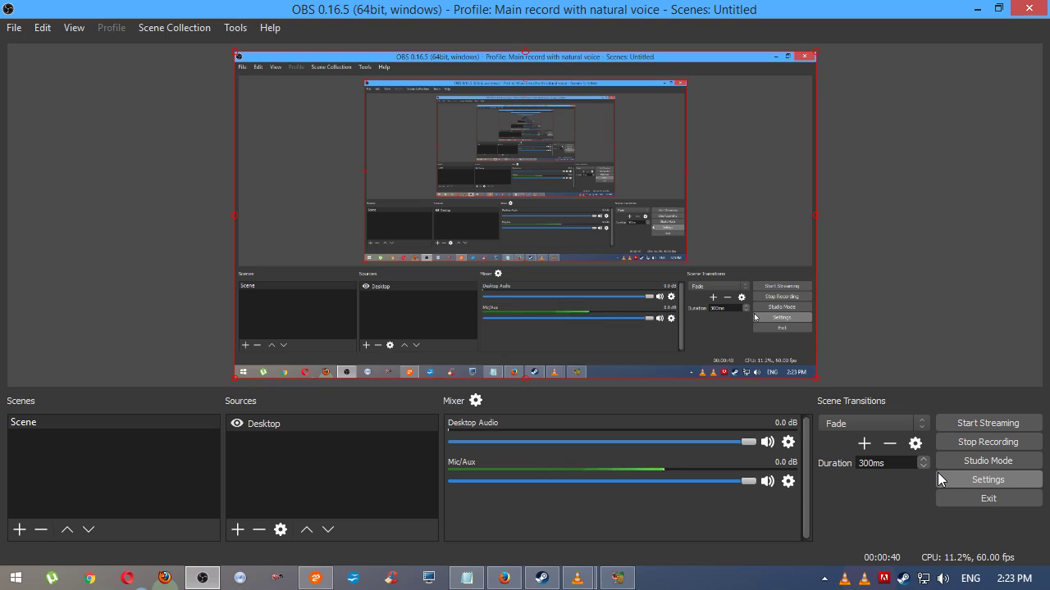
# Open the Microphone's properties from Recording devices and view its Levels: volume 94, +10.0 dB boost
pyautogui.rightClick(944, 578)
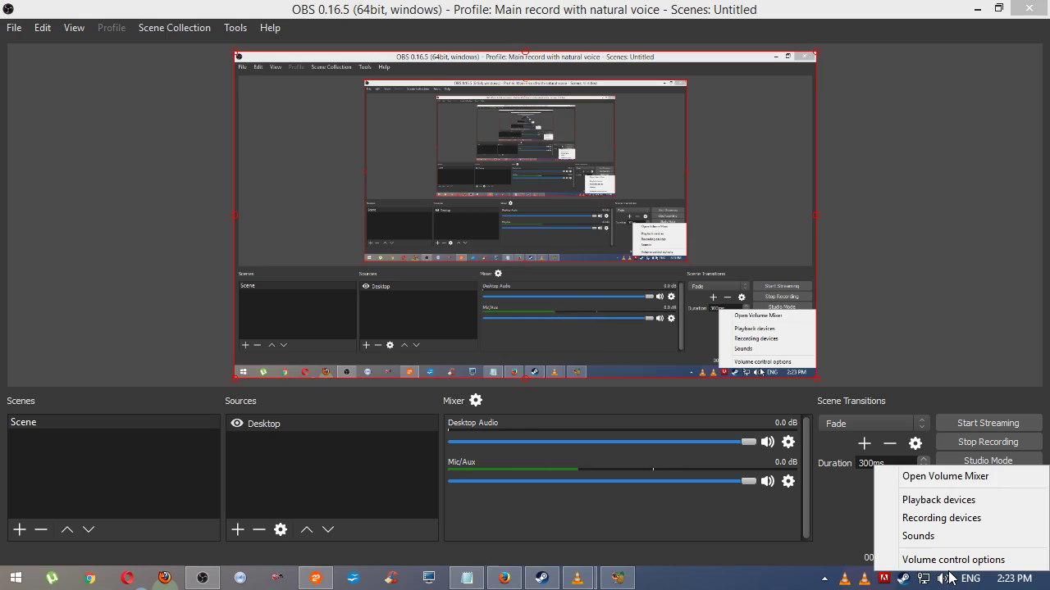
pyautogui.click(943, 523)
pyautogui.moveTo(309, 127); pyautogui.dragTo(629, 91)
pyautogui.click(727, 179)
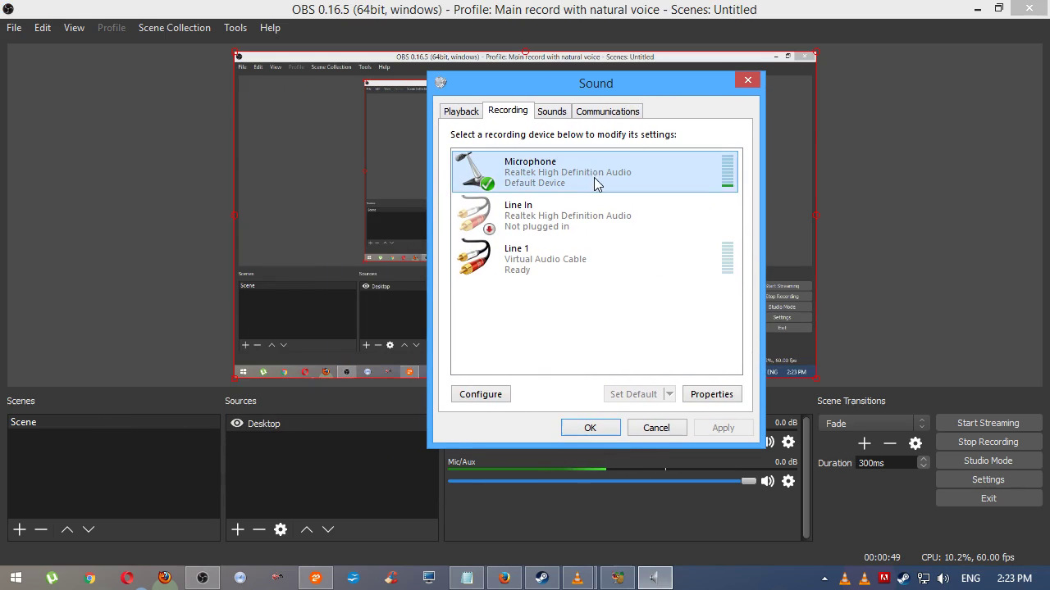
pyautogui.click(711, 395)
pyautogui.click(530, 146)
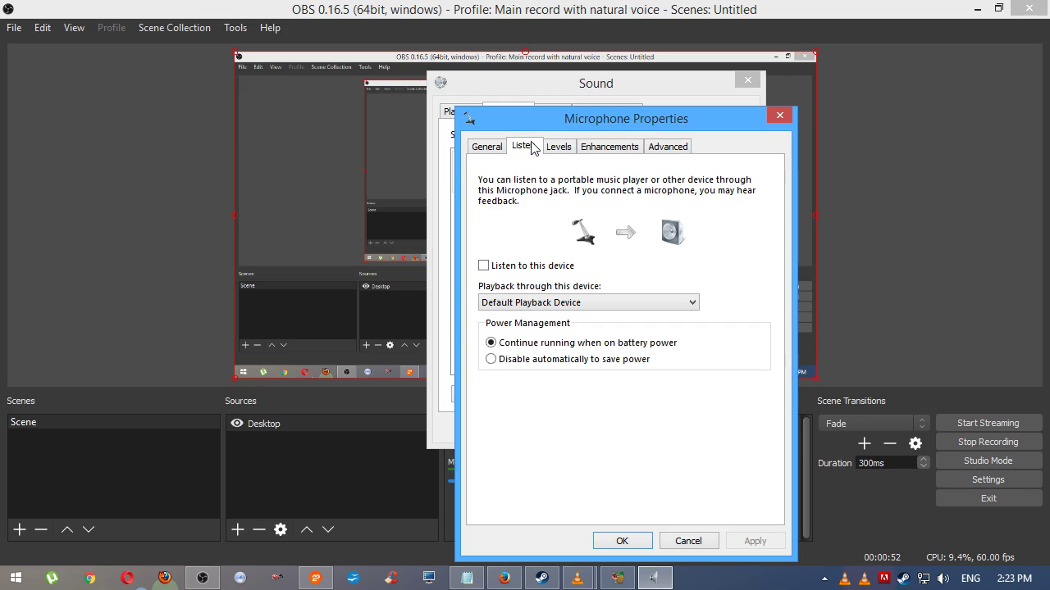
pyautogui.moveTo(589, 120); pyautogui.dragTo(357, 49)
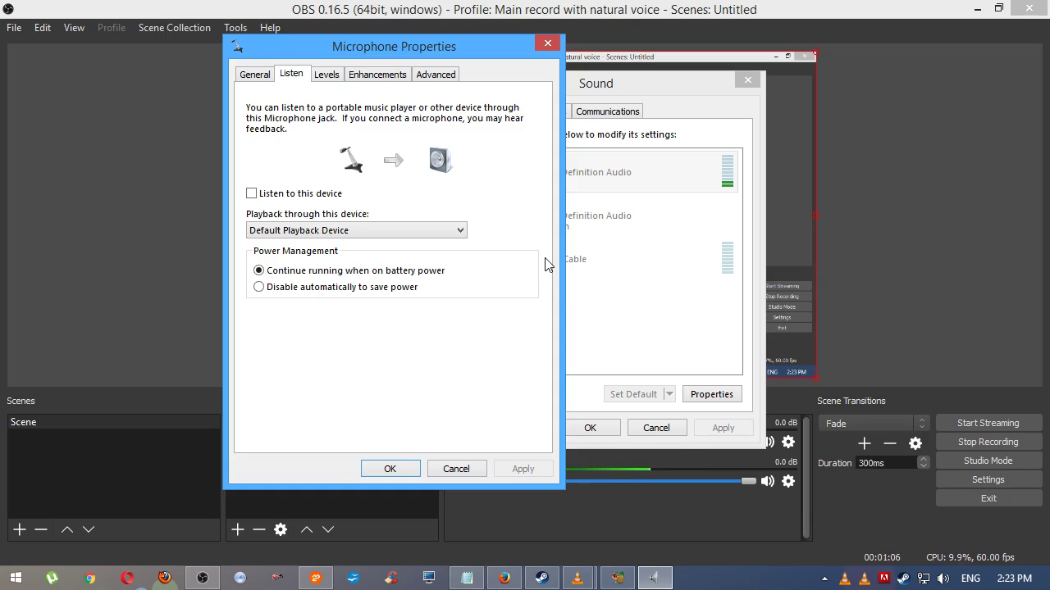
pyautogui.click(340, 78)
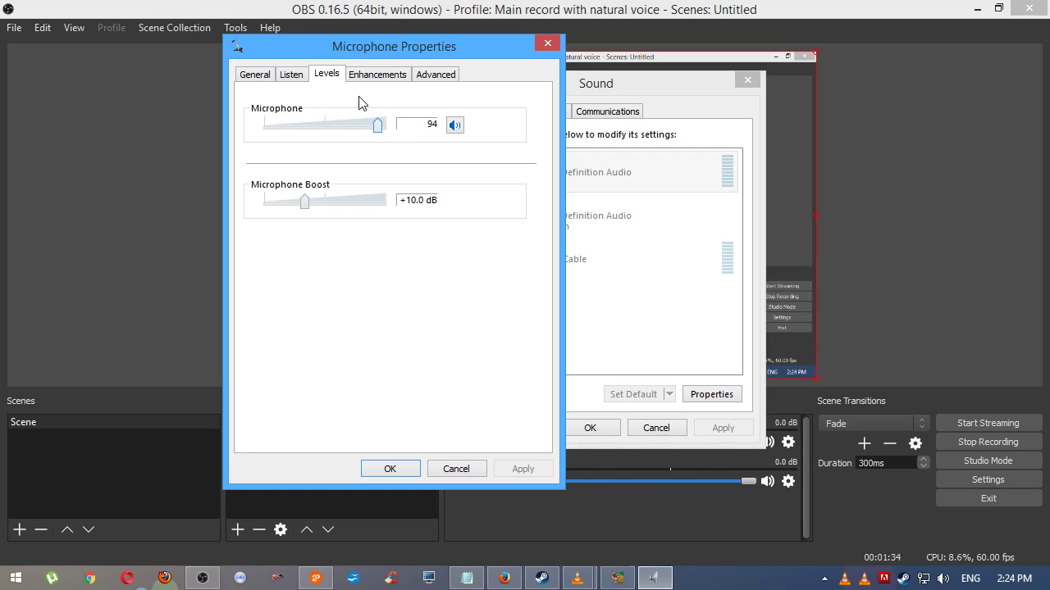
# Turn 'Listen to this device' on, then back off, and apply the change
pyautogui.click(293, 76)
pyautogui.click(283, 195)
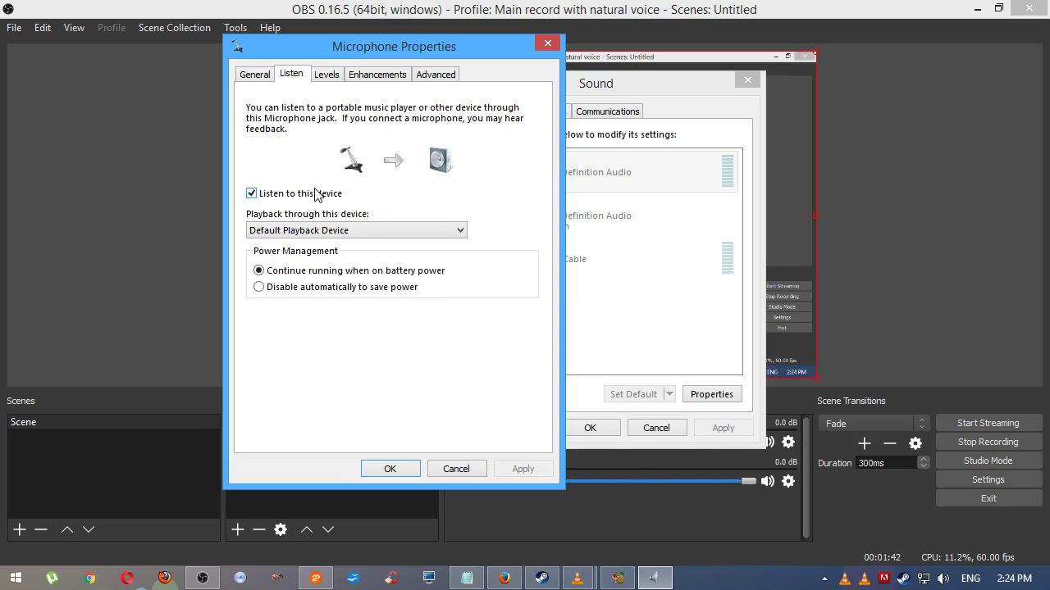
pyautogui.click(315, 194)
pyautogui.click(515, 465)
# Compare the microphone's Levels and Enhancements pages, ending on Enhancements with all effects off
pyautogui.click(332, 78)
pyautogui.click(355, 78)
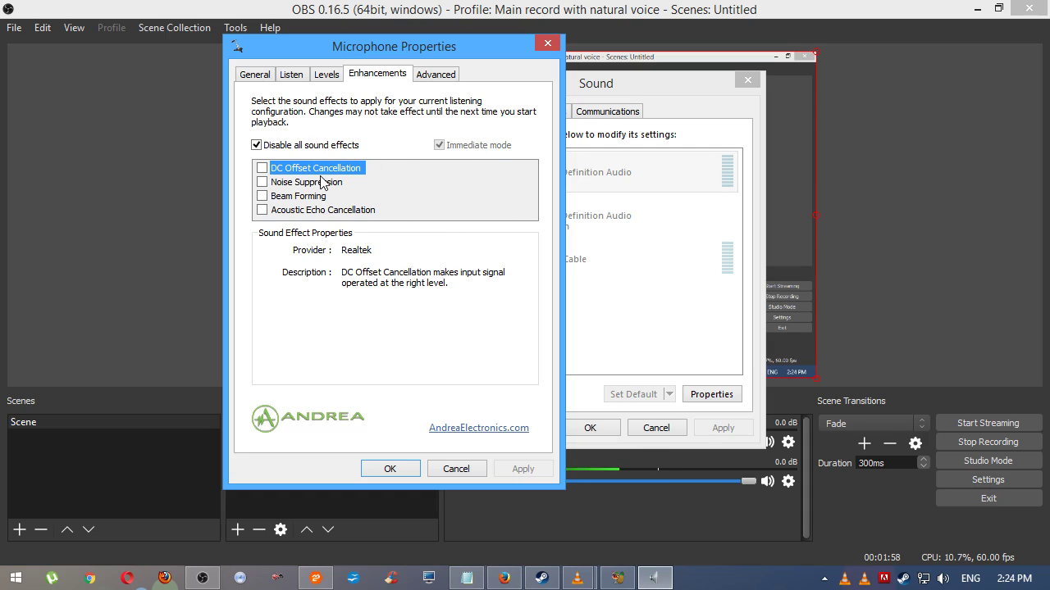
pyautogui.click(332, 75)
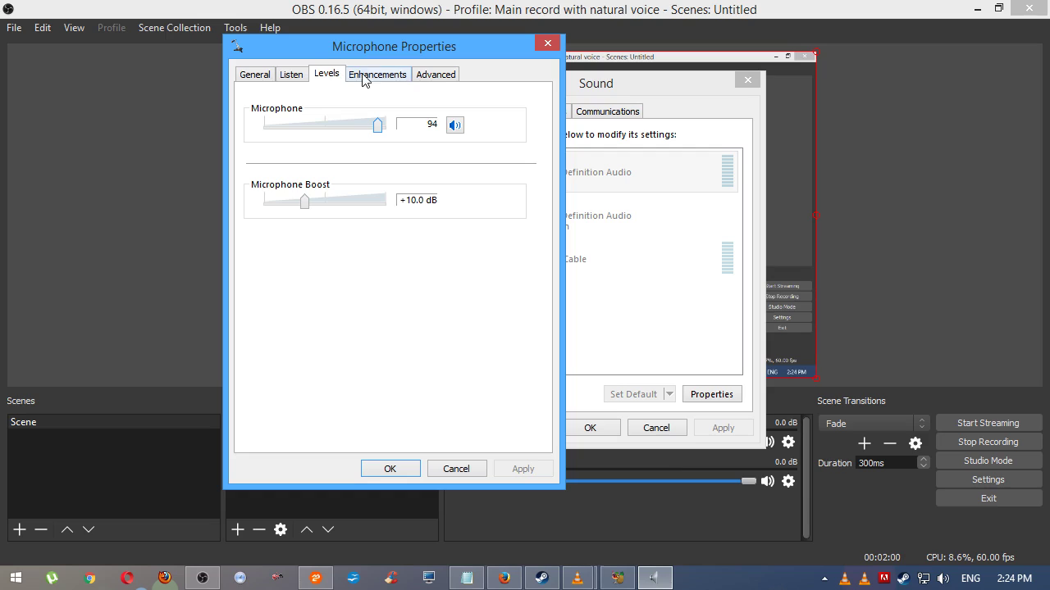
pyautogui.click(363, 74)
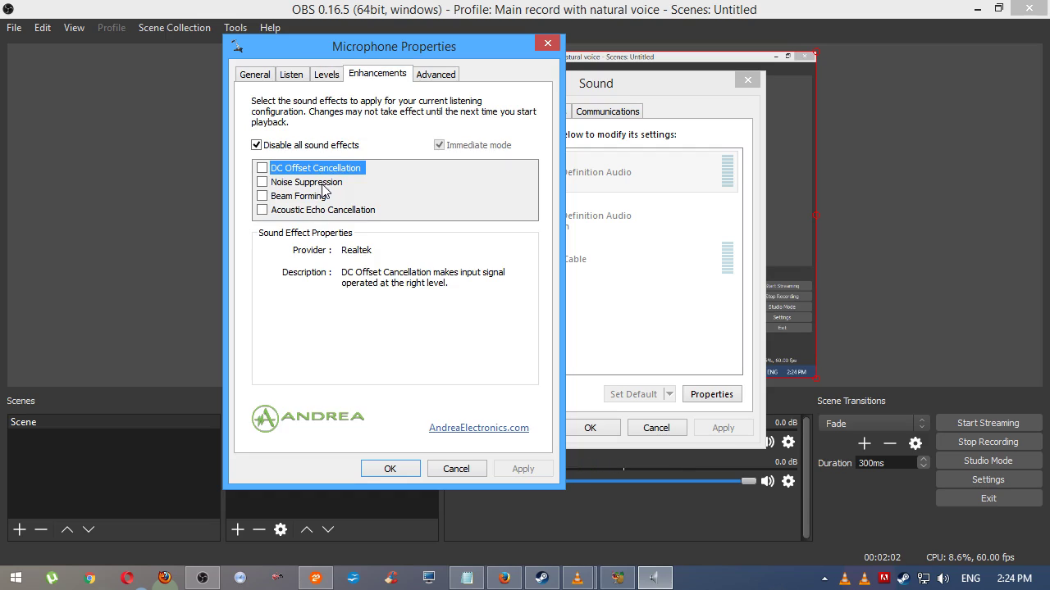
pyautogui.click(334, 74)
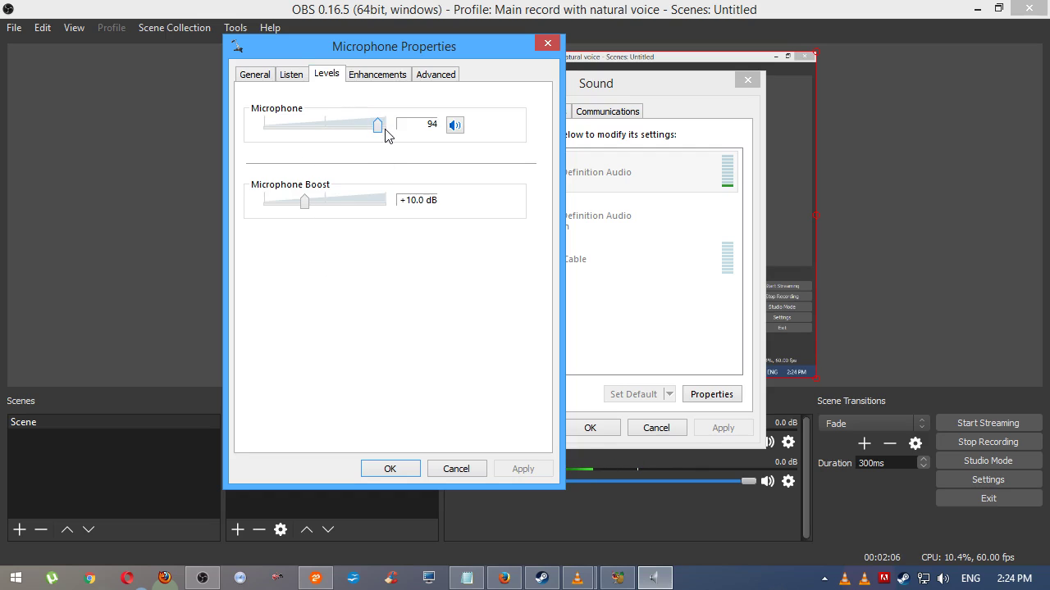
pyautogui.click(392, 74)
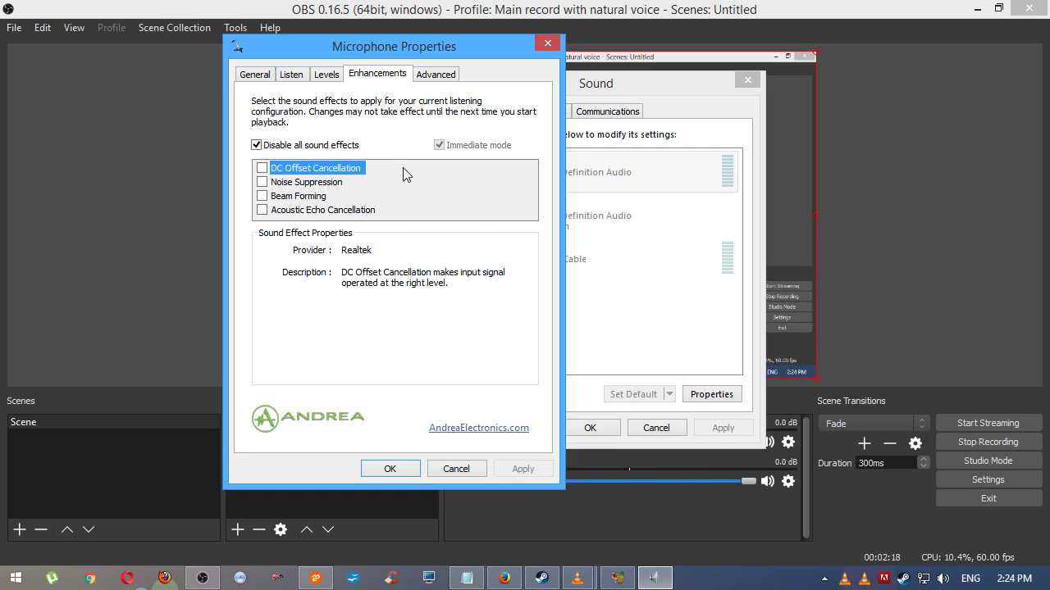
# On the Advanced tab, check the default format, leaving it at 48000 Hz (DVD Quality)
pyautogui.click(434, 75)
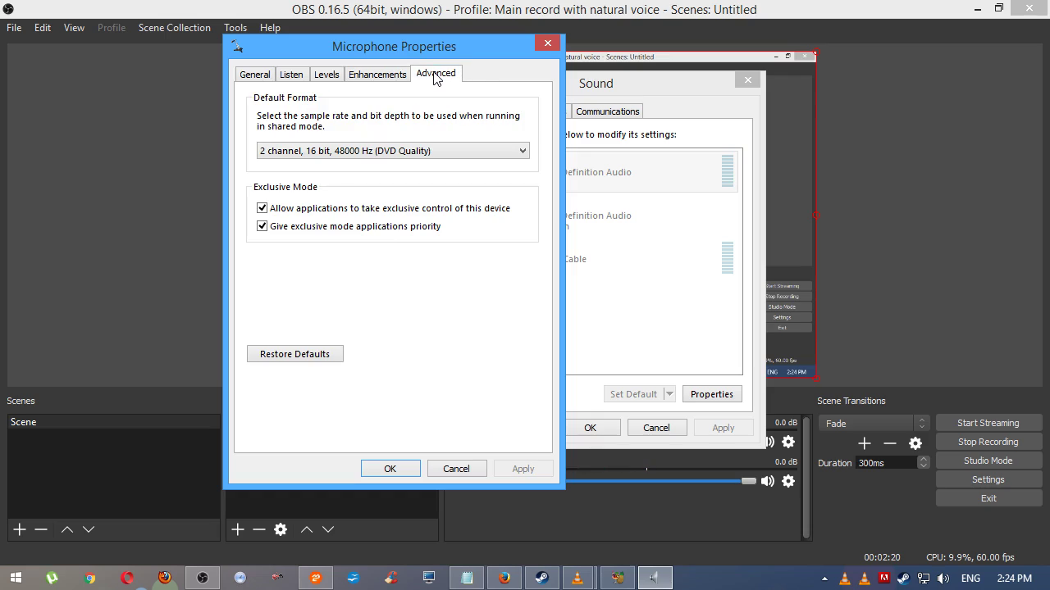
pyautogui.click(380, 153)
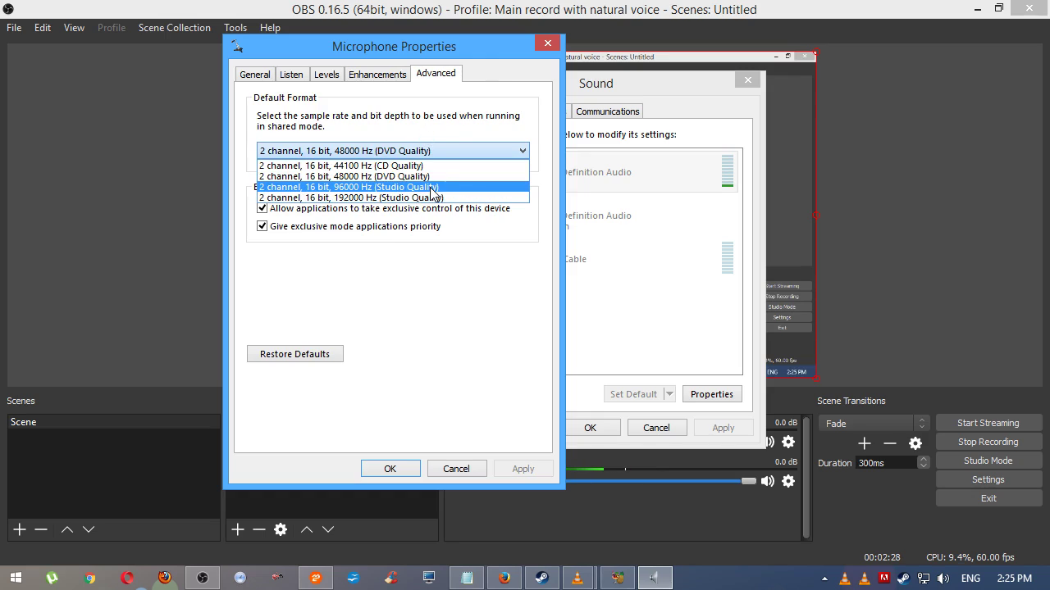
pyautogui.click(443, 150)
pyautogui.click(447, 152)
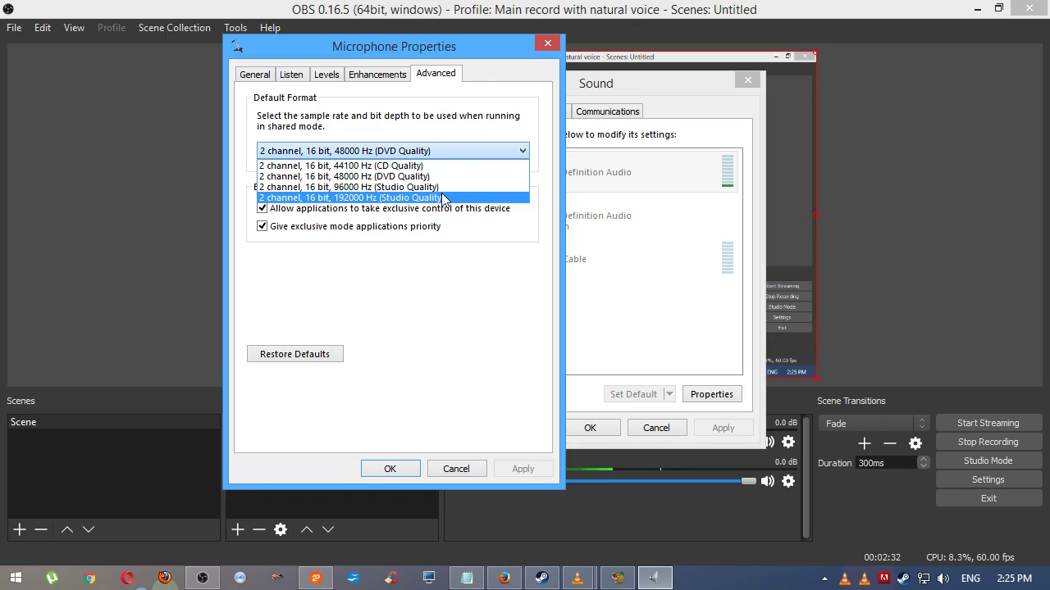
pyautogui.click(456, 151)
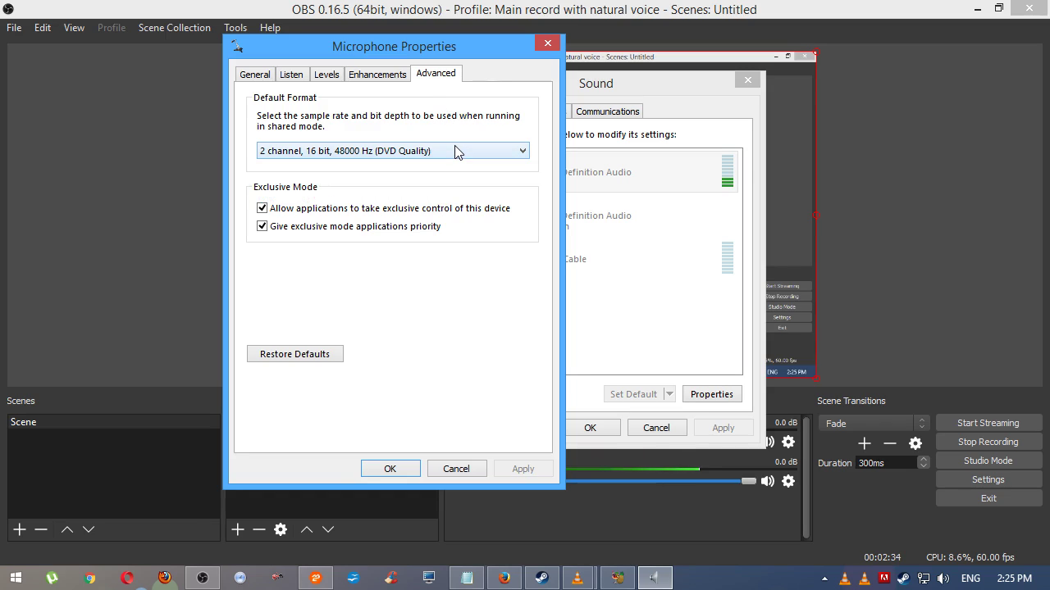
pyautogui.click(455, 151)
pyautogui.click(456, 152)
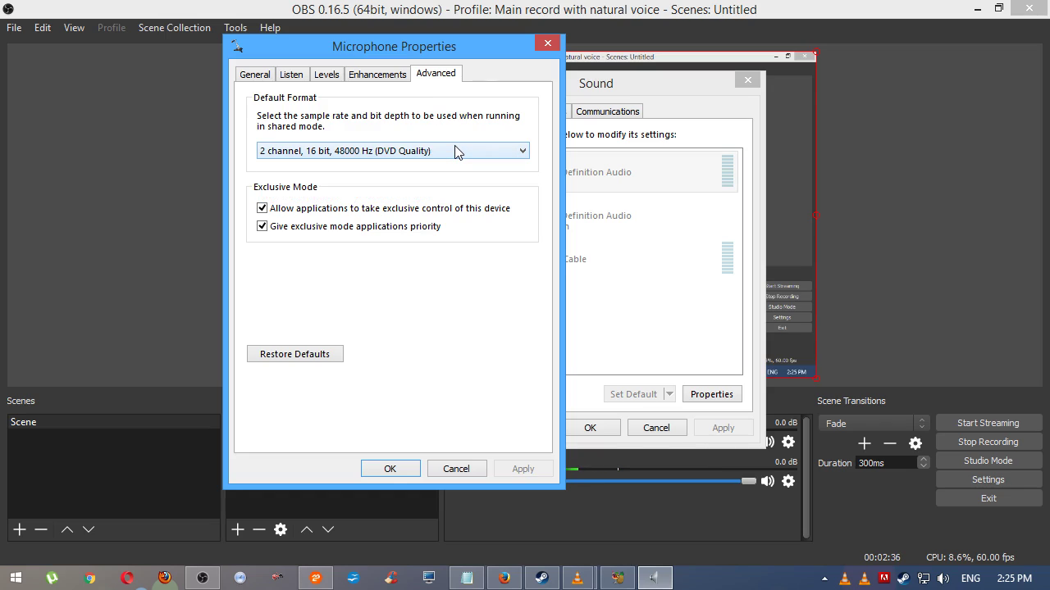
pyautogui.click(456, 152)
pyautogui.click(456, 151)
# Recheck Enhancements, Levels (94, +10.0 dB) and Listen, then confirm the Microphone Properties with OK
pyautogui.click(379, 76)
pyautogui.click(330, 79)
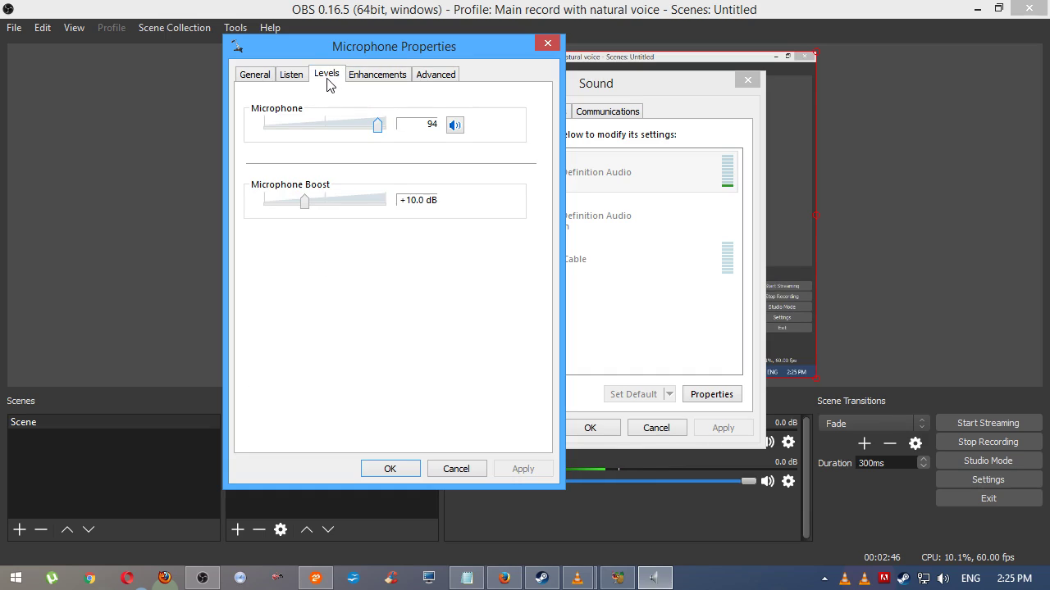
pyautogui.click(304, 74)
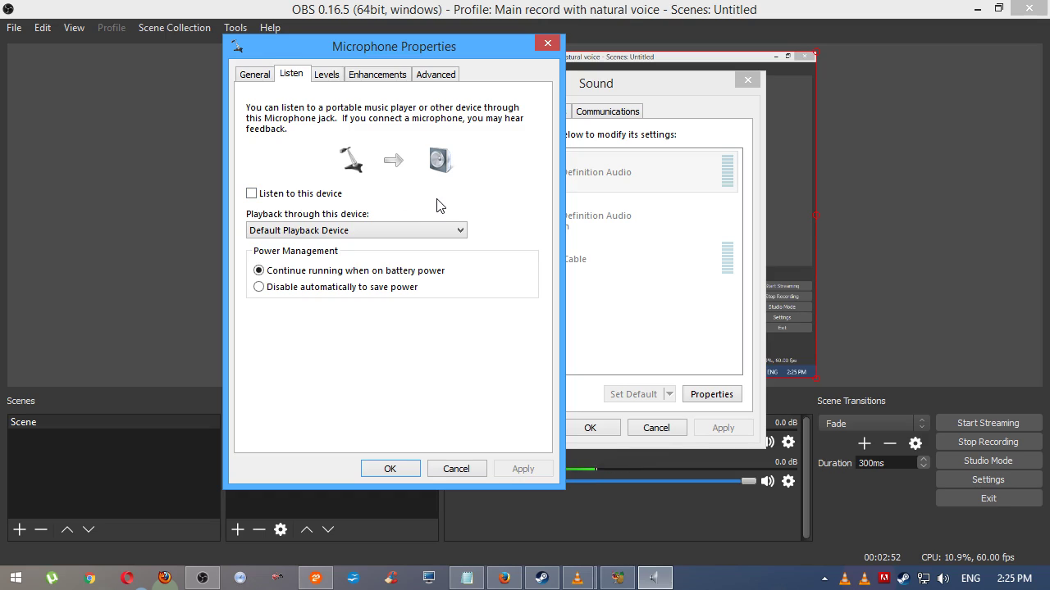
pyautogui.click(401, 470)
# Close the Sound dialog, then review OBS output audio bitrates and Audio devices with Realtek as Mic/Aux
pyautogui.click(589, 431)
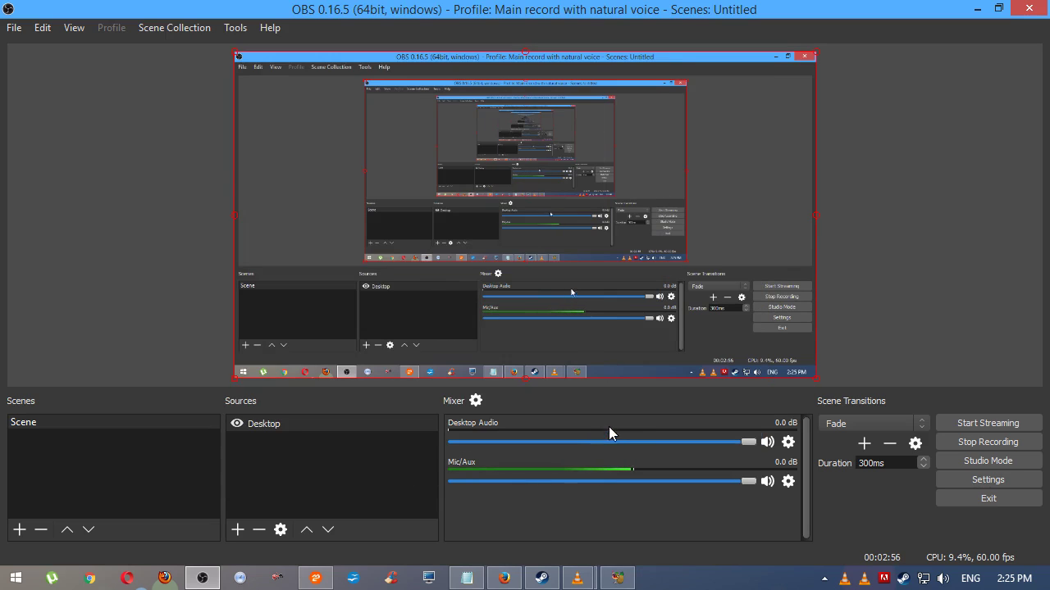
pyautogui.click(999, 476)
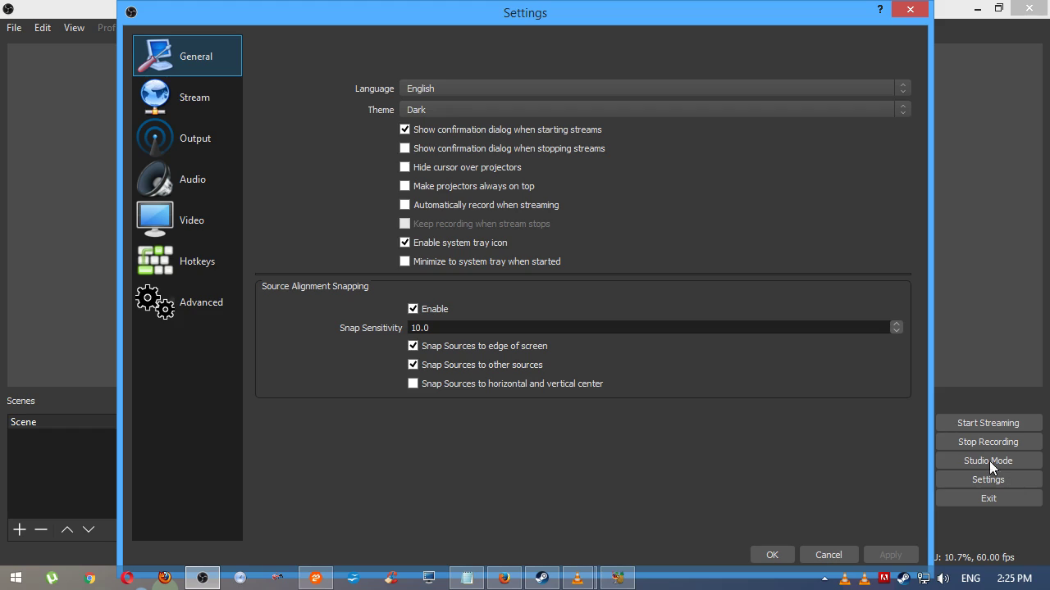
pyautogui.click(213, 148)
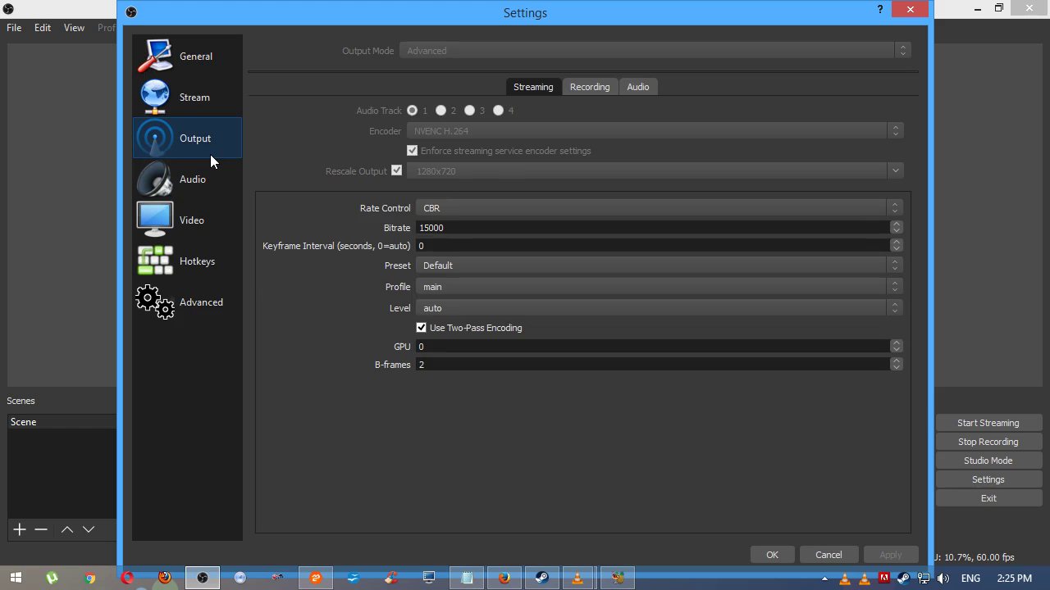
pyautogui.click(638, 87)
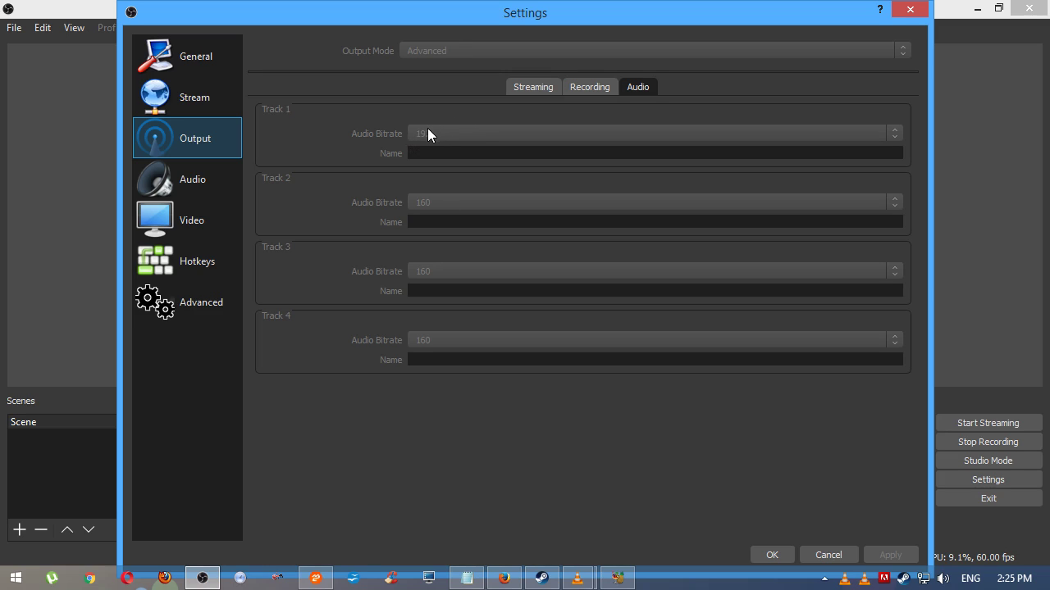
pyautogui.click(212, 172)
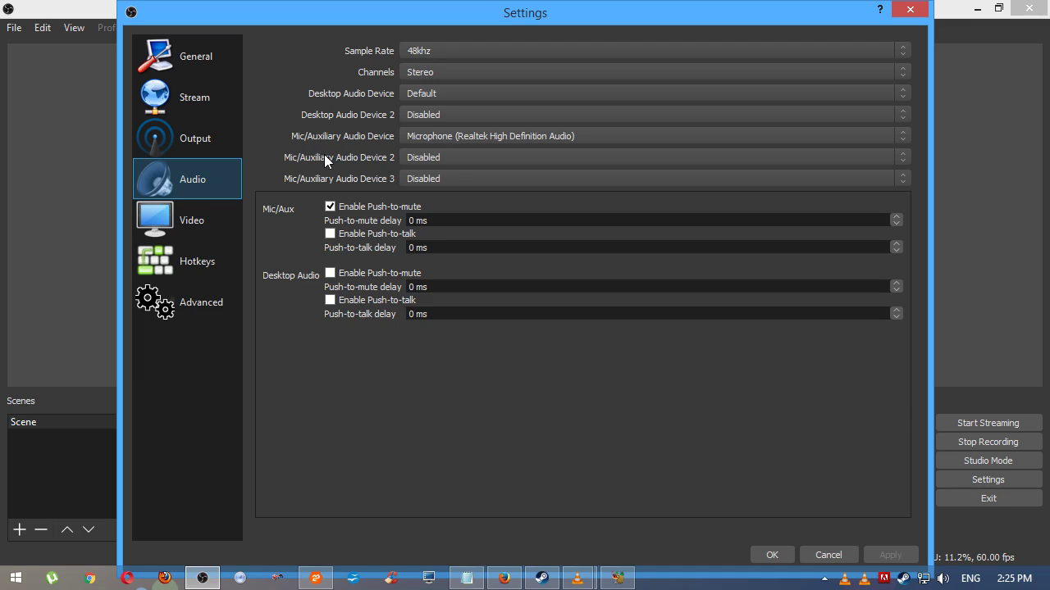
pyautogui.click(775, 556)
# Open Filters for the Mic/Aux source and view the addable filter list without adding one
pyautogui.click(788, 482)
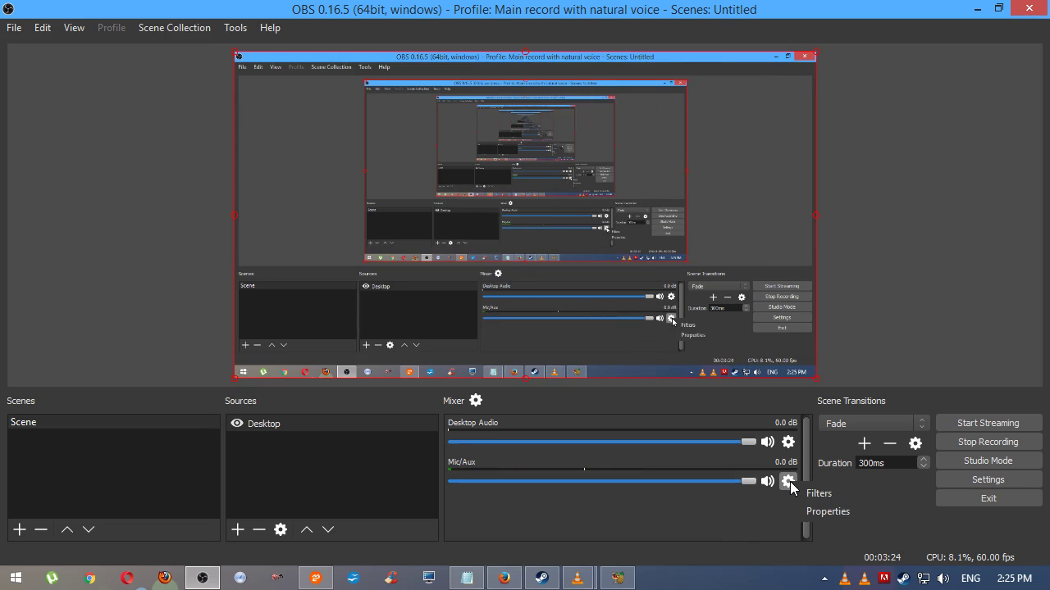
pyautogui.click(816, 494)
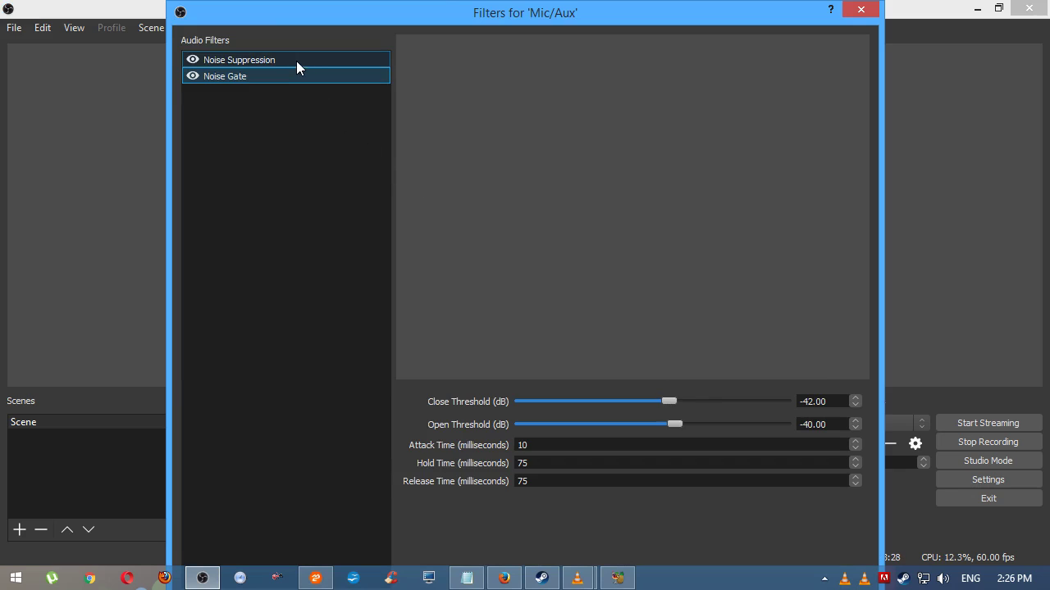
pyautogui.moveTo(696, 562); pyautogui.dragTo(247, 325)
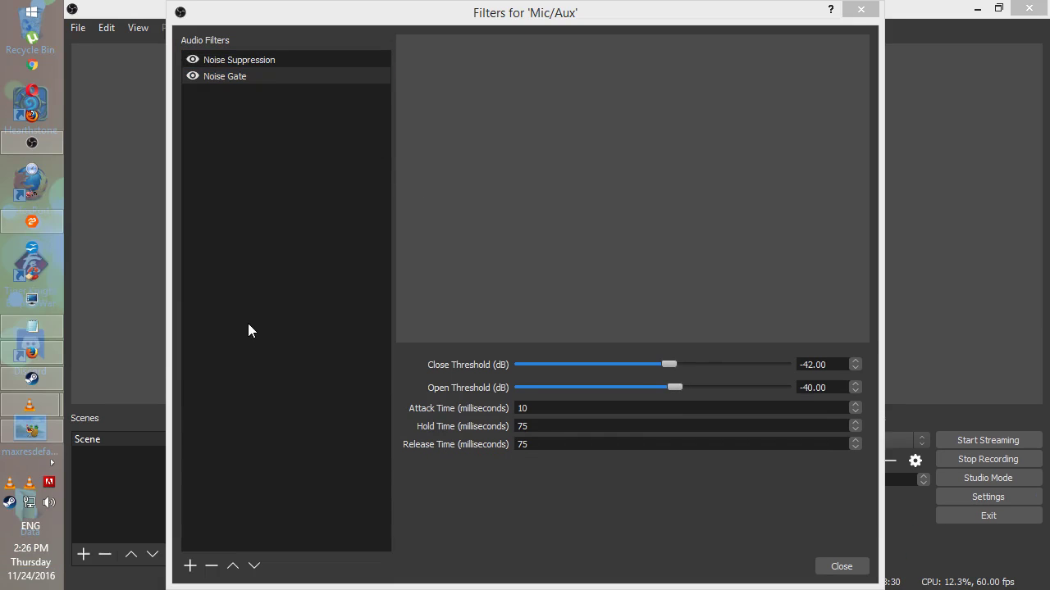
pyautogui.click(190, 566)
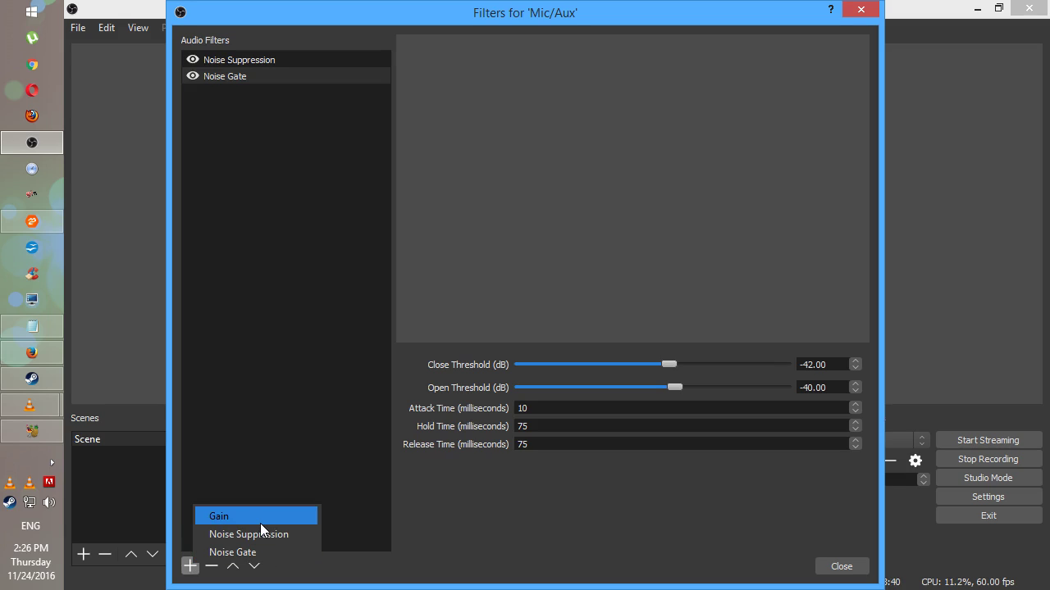
pyautogui.click(501, 510)
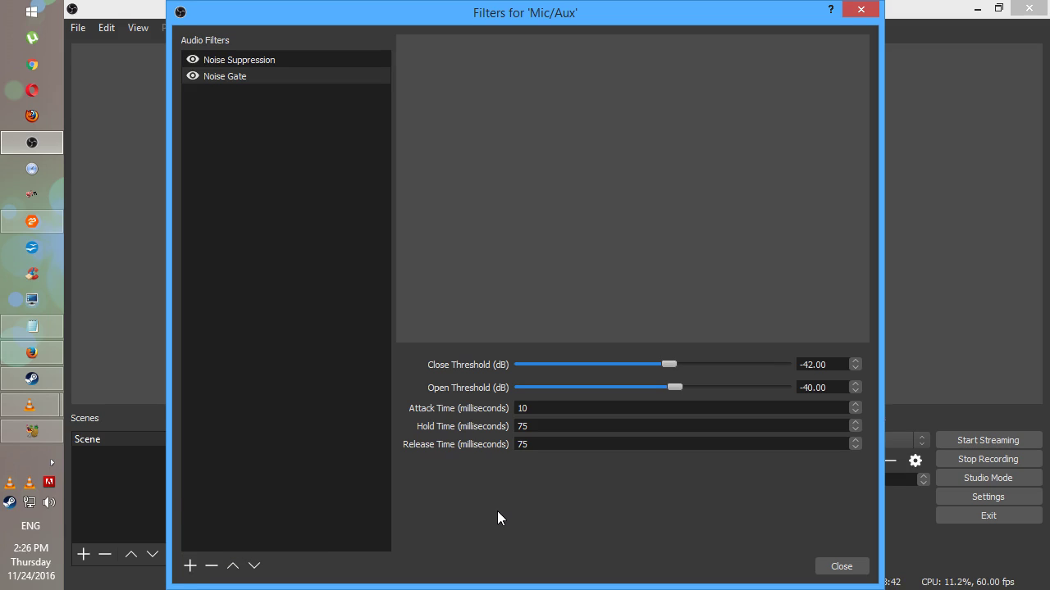
# Select Noise Suppression to view its -17 dB suppression level
pyautogui.click(270, 57)
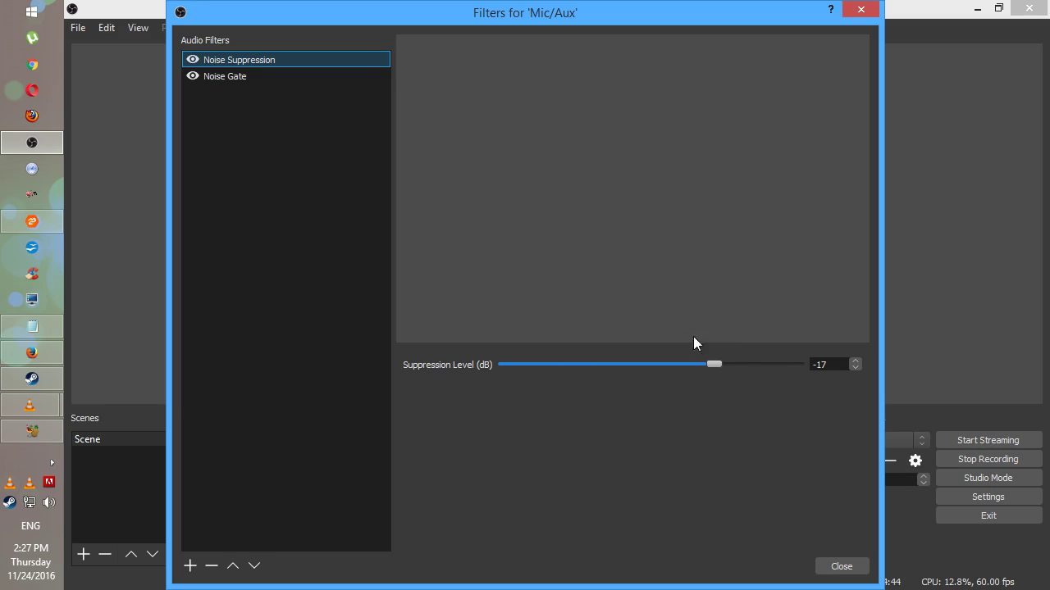
# Review the Noise Gate's -42/-40 dB thresholds, 10 ms attack, 75 ms hold and release, then close Filters
pyautogui.click(303, 76)
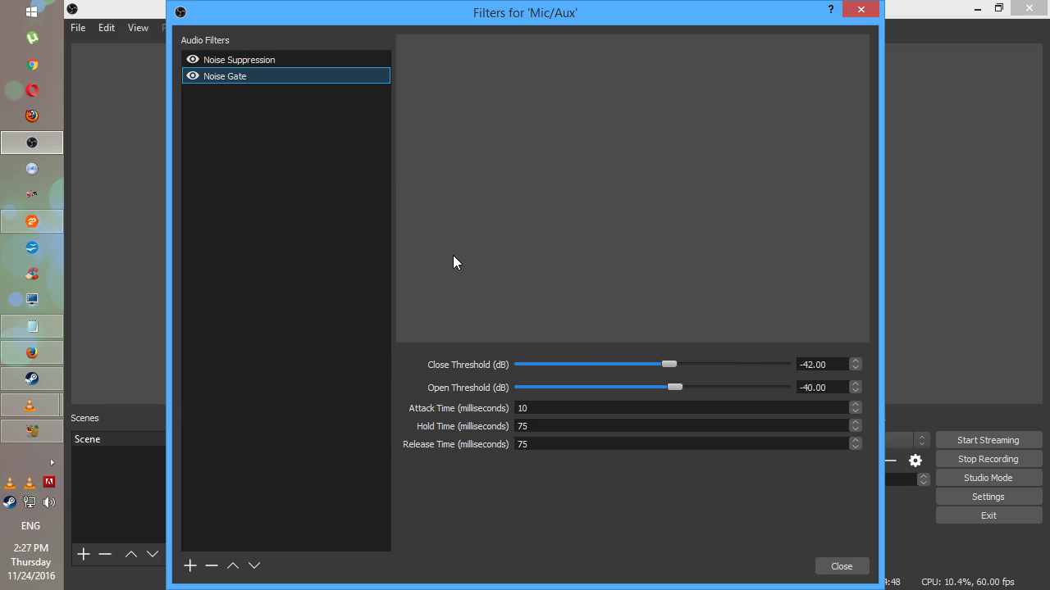
pyautogui.moveTo(571, 29); pyautogui.dragTo(219, 29)
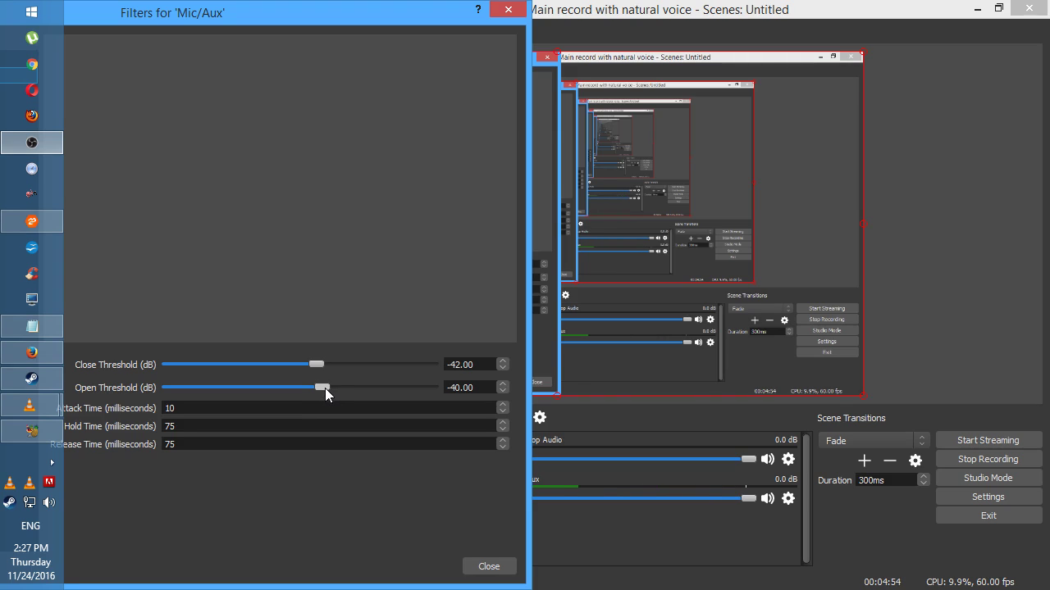
pyautogui.moveTo(269, 18); pyautogui.dragTo(199, 29)
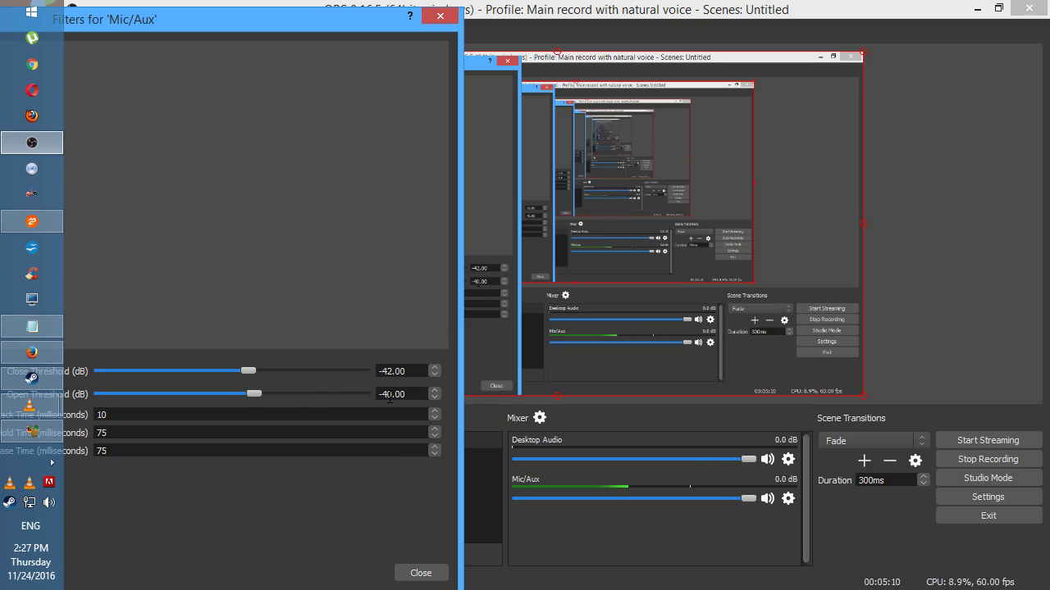
pyautogui.moveTo(220, 19); pyautogui.dragTo(710, 13)
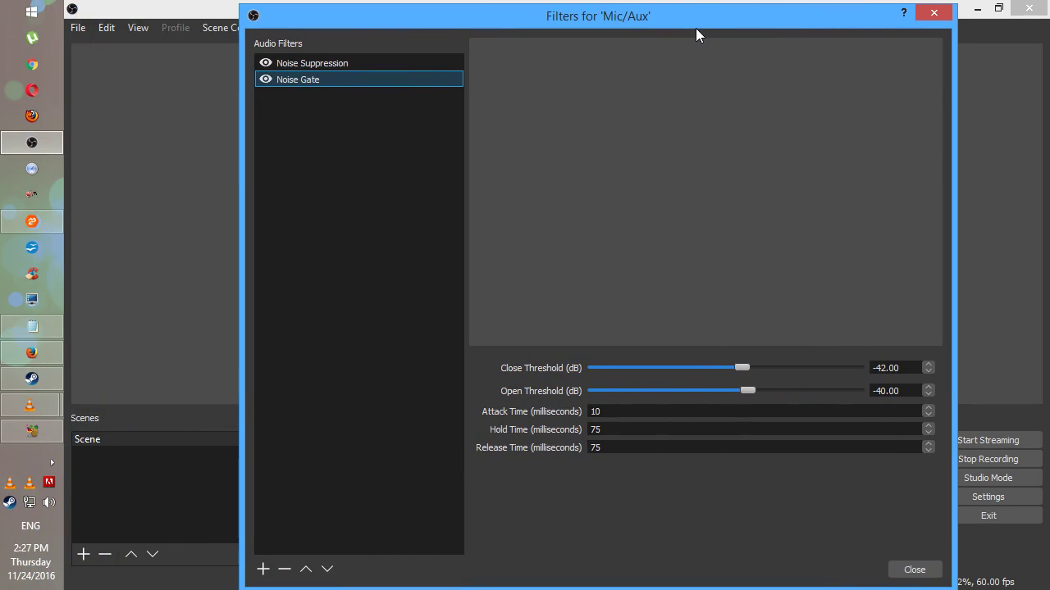
pyautogui.click(915, 570)
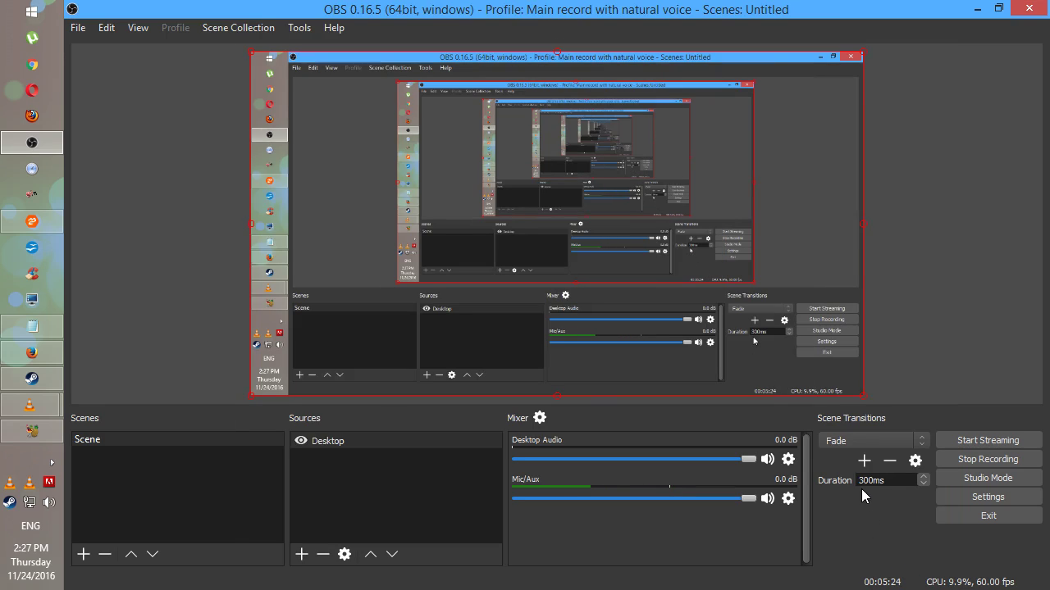